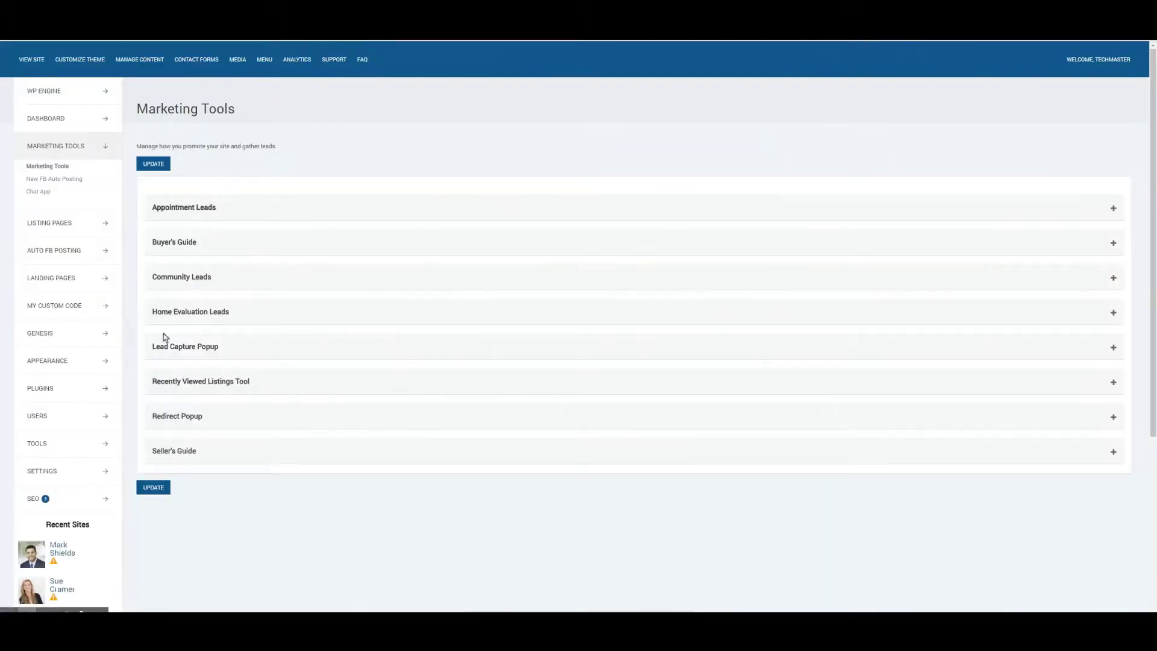
Turn on Appointment Leads in Marketing Tools and show its settings.
{"action": "left_click", "coordinate": [304, 210]}
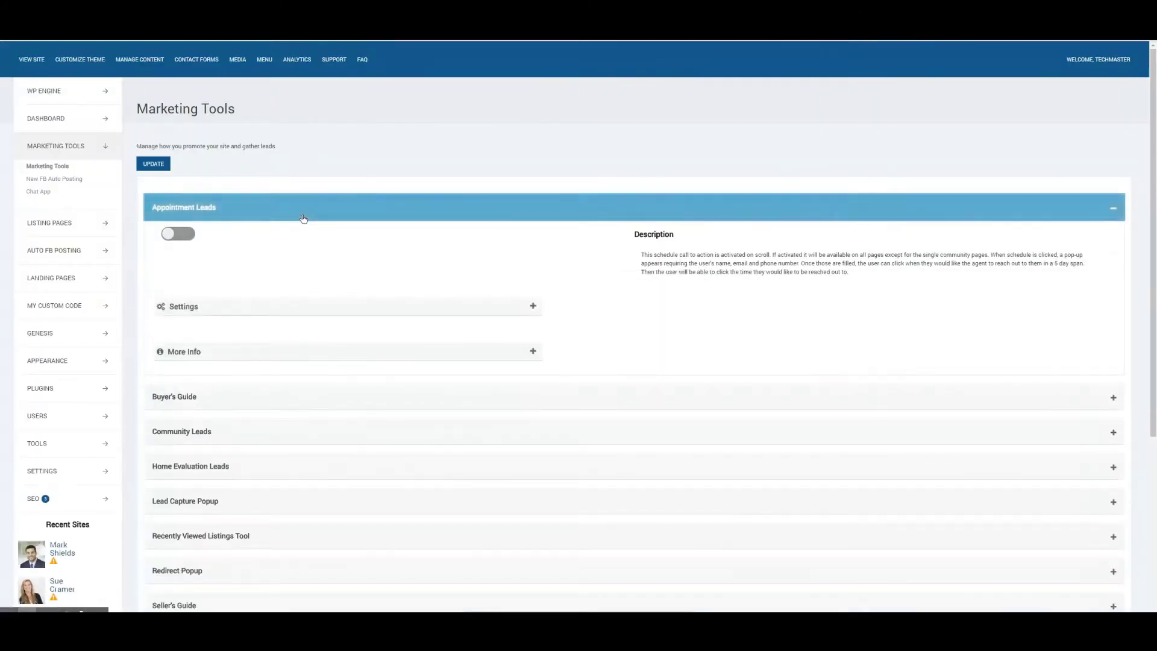
{"action": "left_click", "coordinate": [177, 234]}
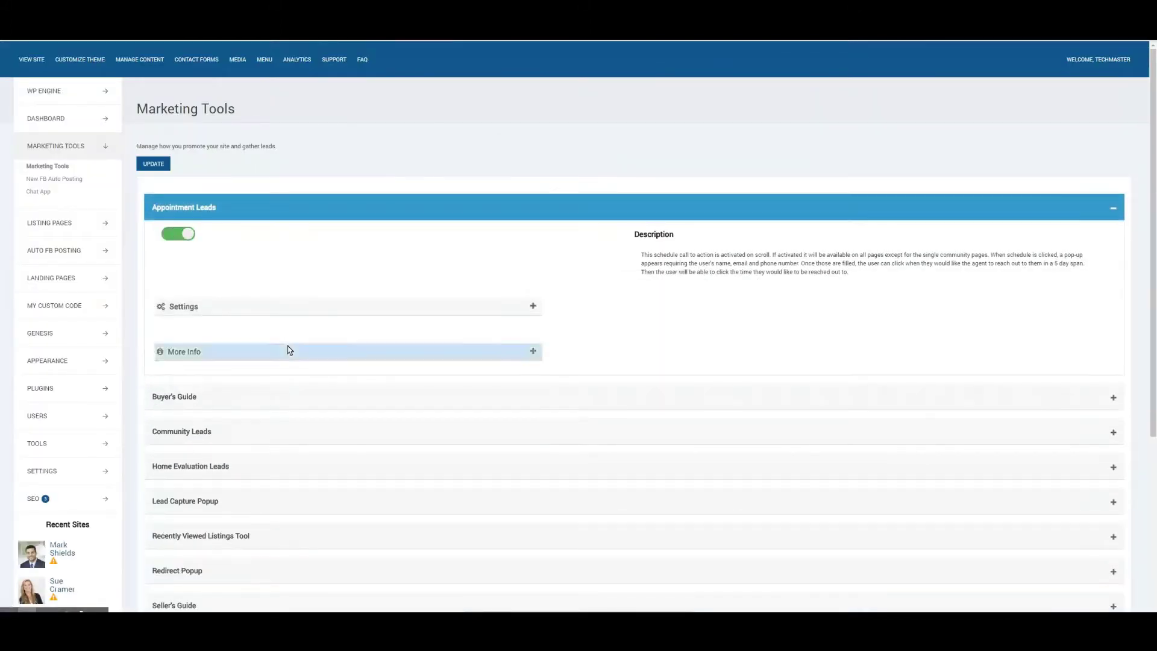
{"action": "left_click", "coordinate": [304, 305]}
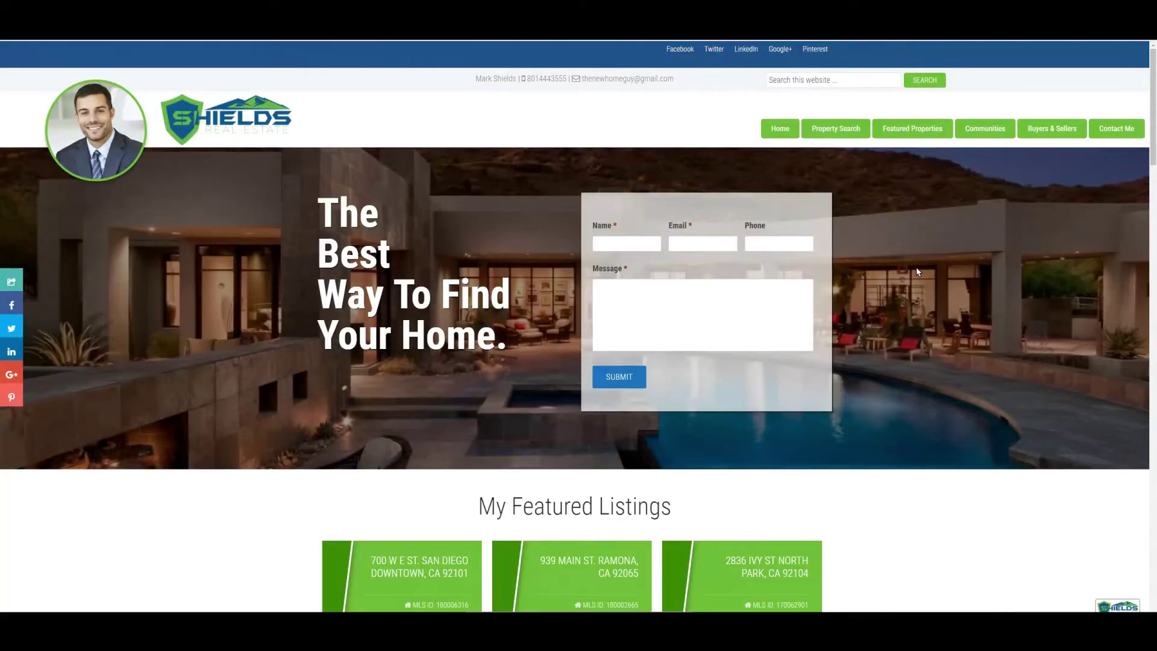
{"action": "scroll", "coordinate": [917, 271], "scroll_direction": "down", "scroll_amount": 3}
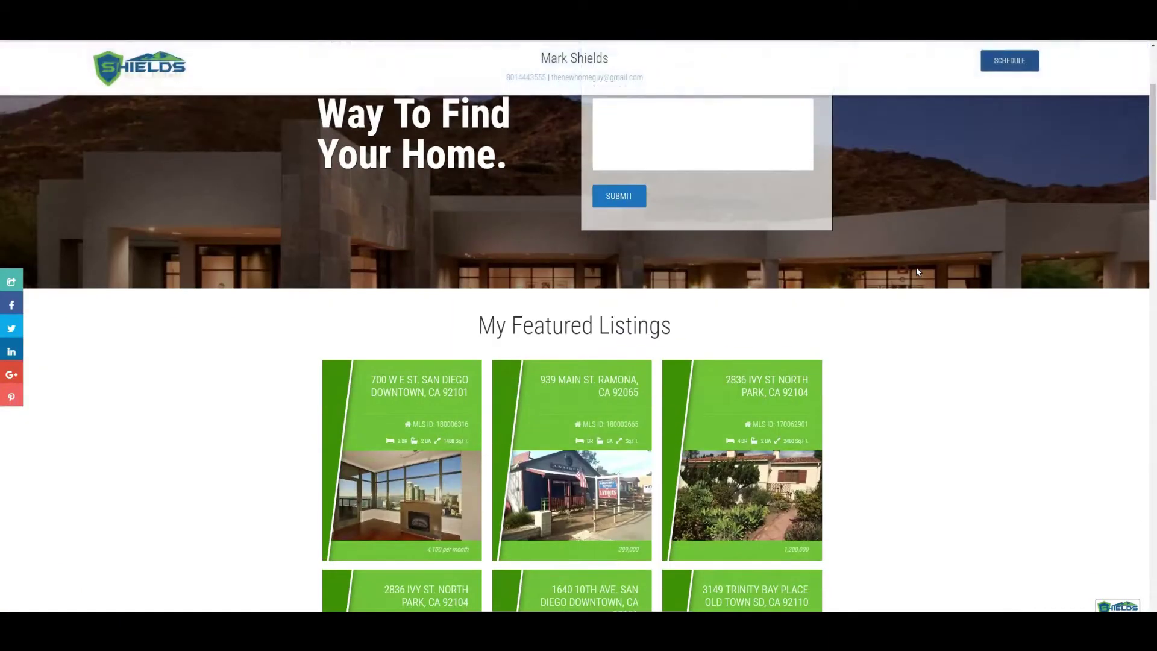
{"action": "scroll", "coordinate": [916, 271], "scroll_direction": "down", "scroll_amount": 3}
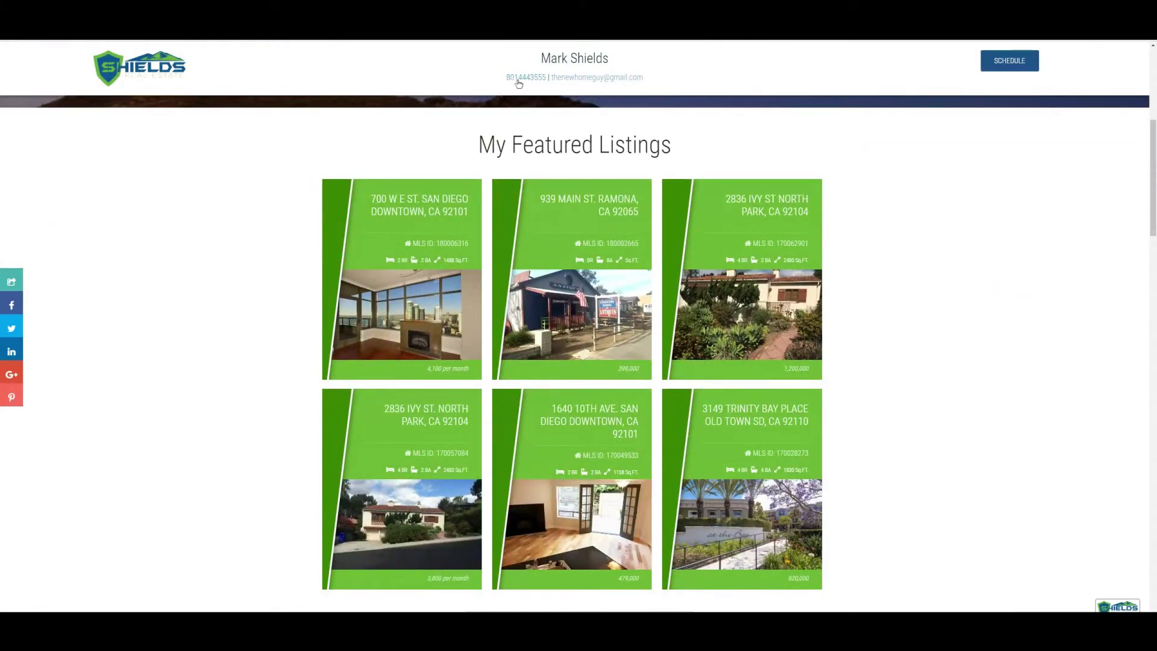
Open the Schedule popup from the sticky header and start on the Name field.
{"action": "left_click", "coordinate": [1022, 61]}
{"action": "left_click", "coordinate": [546, 118]}
{"action": "type", "text": "Cory"}
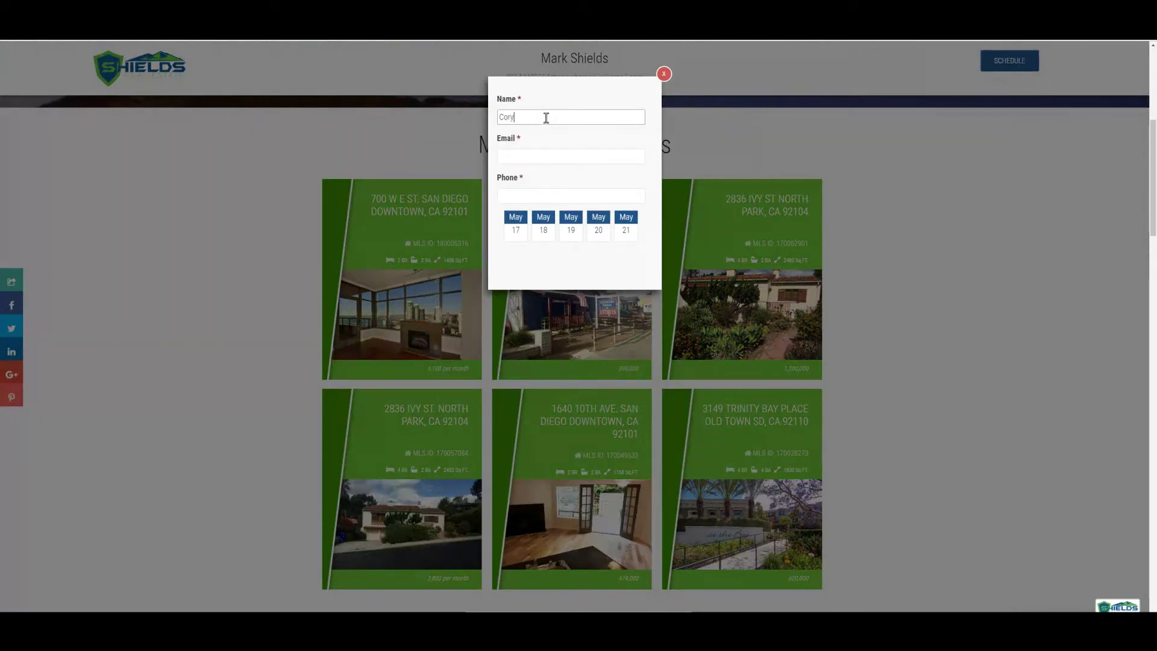
Enter email and phone, book May 18 afternoon, then close the Thanks dialog.
{"action": "left_click", "coordinate": [526, 155]}
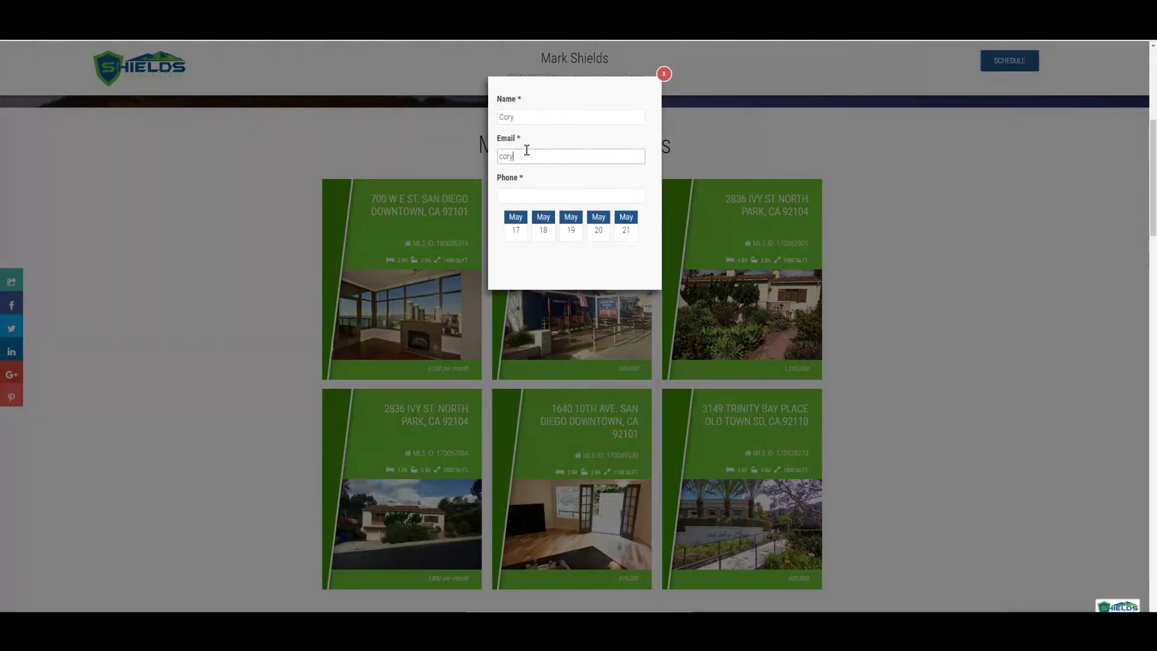
{"action": "left_click", "coordinate": [544, 193]}
{"action": "type", "text": "555) 555-5555"}
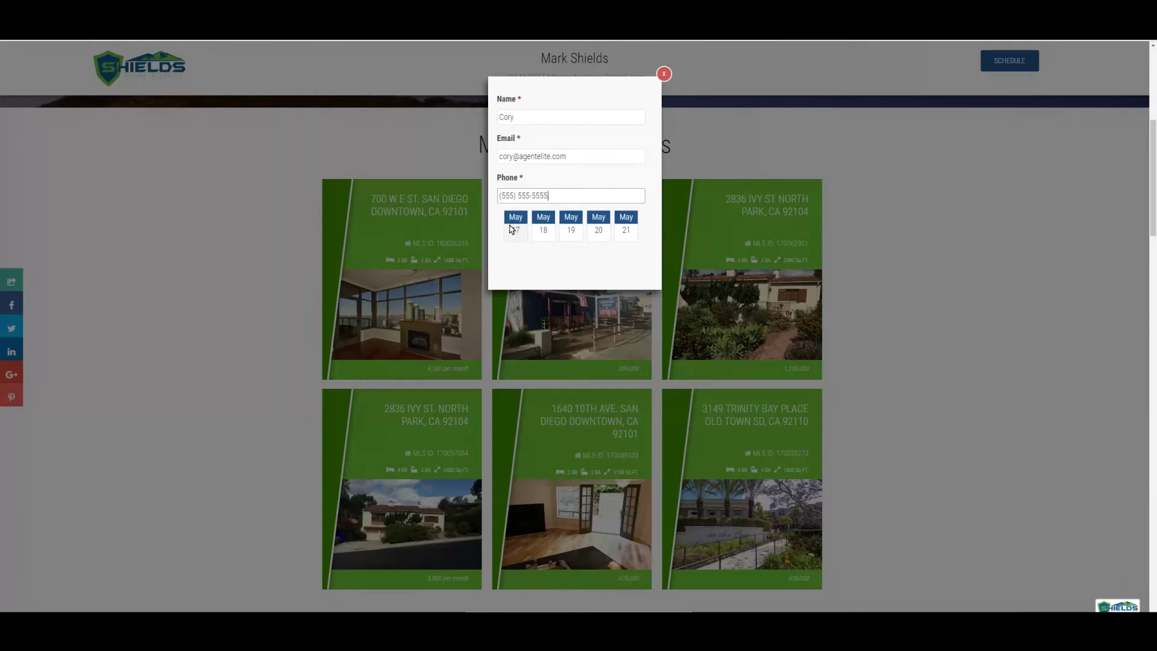
{"action": "left_click", "coordinate": [549, 233]}
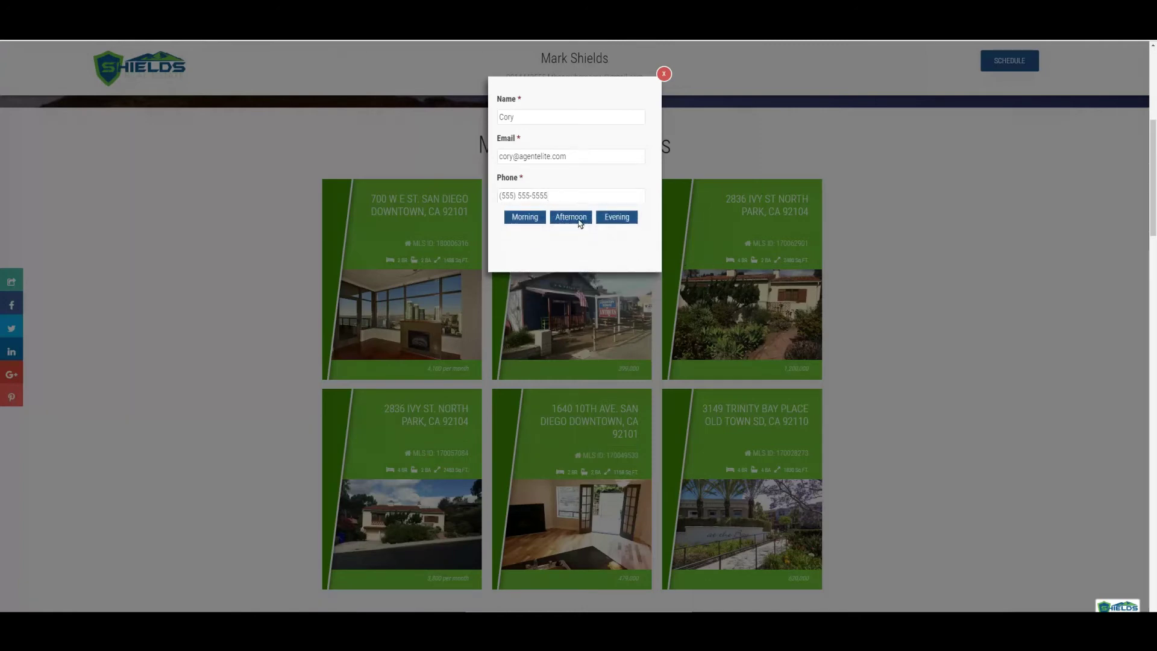
{"action": "left_click", "coordinate": [579, 221]}
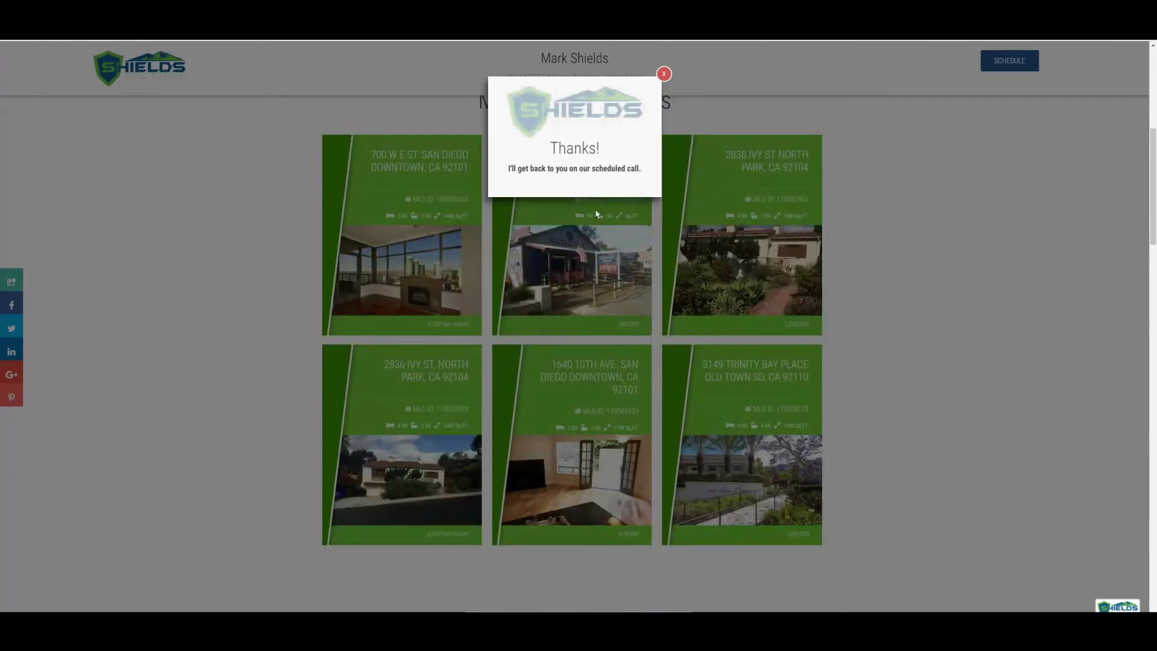
{"action": "left_click", "coordinate": [664, 75]}
{"action": "scroll", "coordinate": [687, 226], "scroll_direction": "up", "scroll_amount": 5}
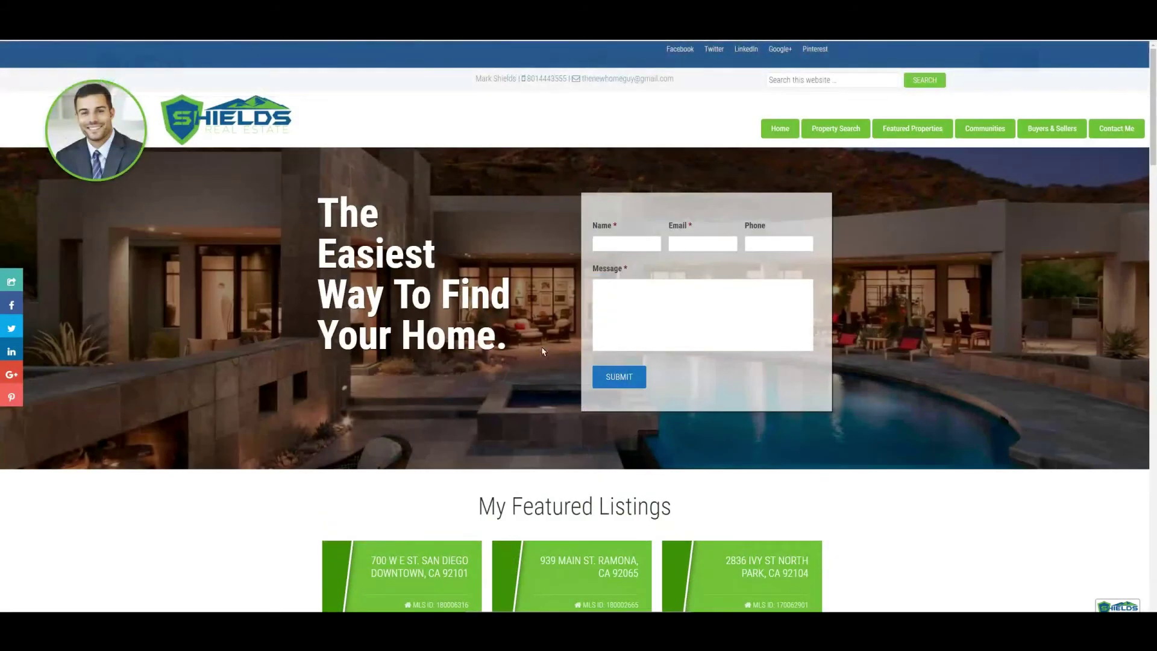